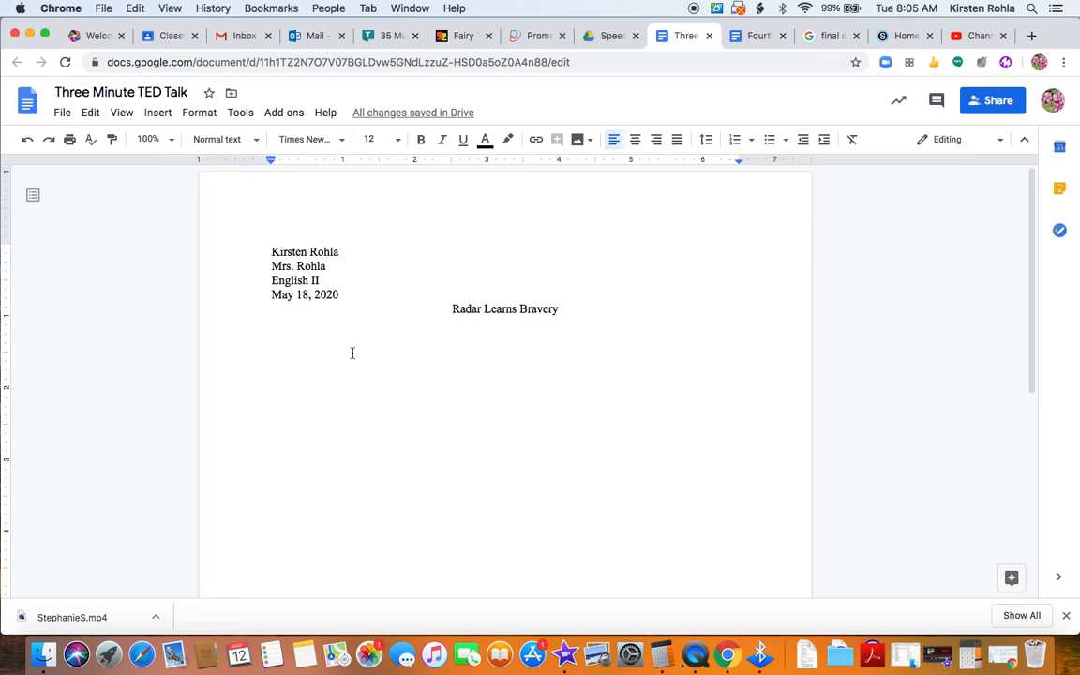
- Set the line spacing of the entire document to double
key(super+a)
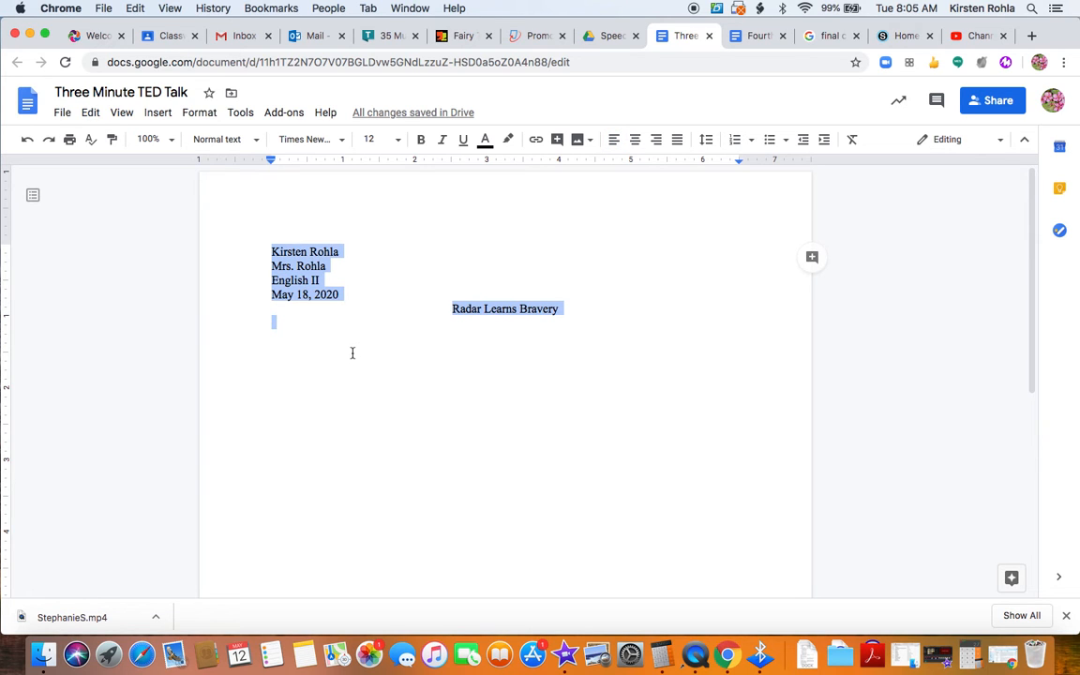
click(706, 139)
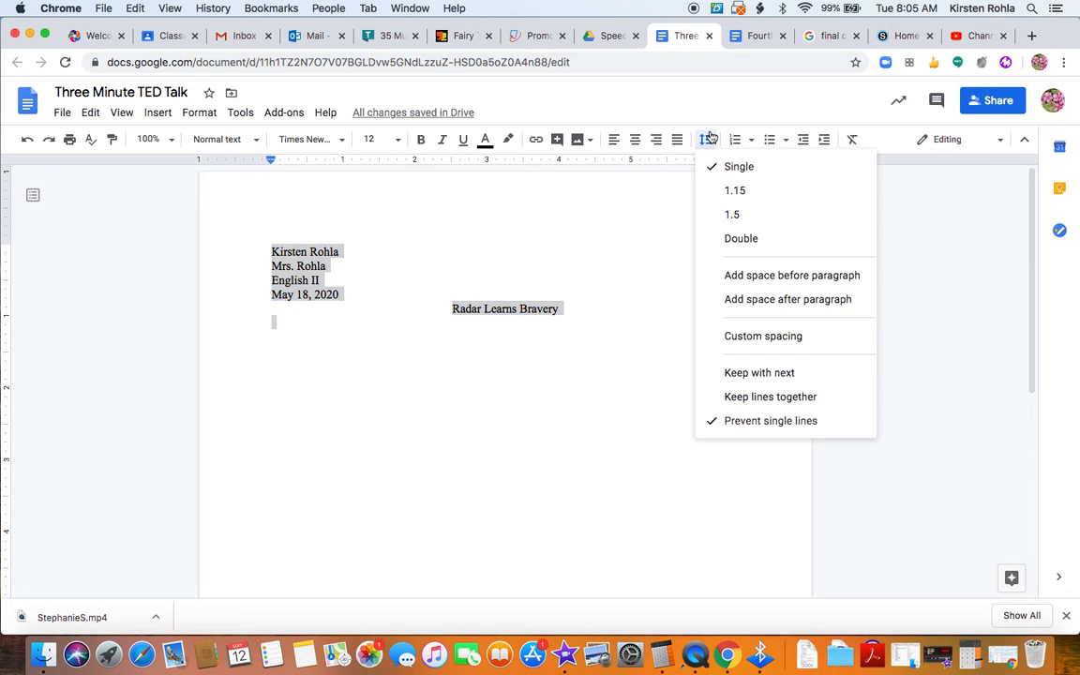
click(737, 238)
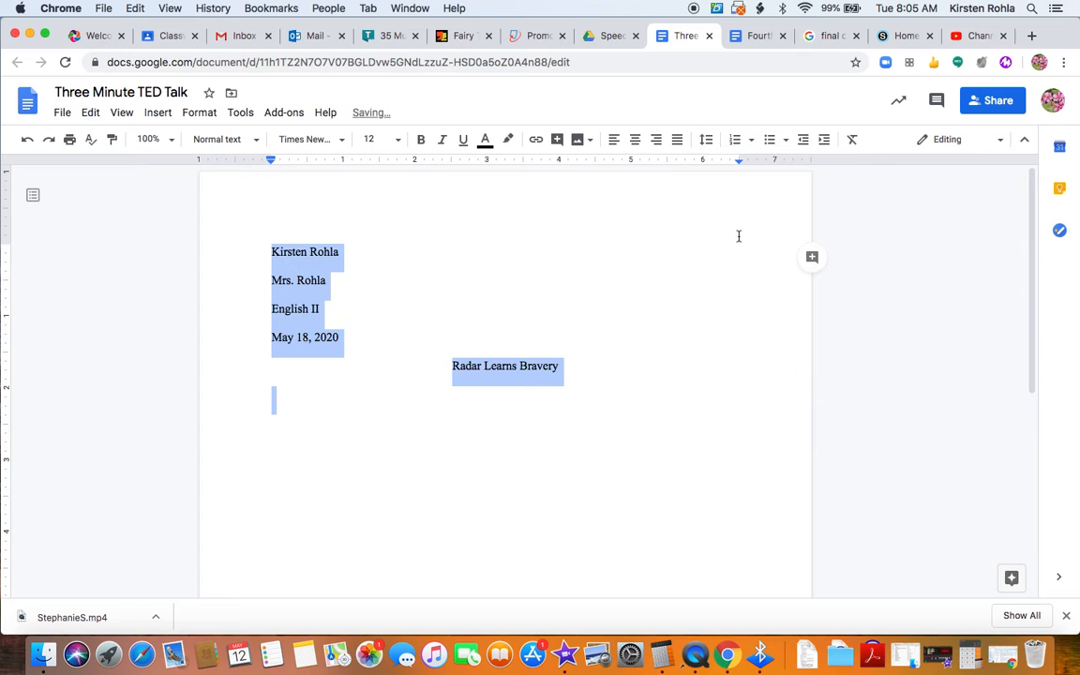
click(496, 449)
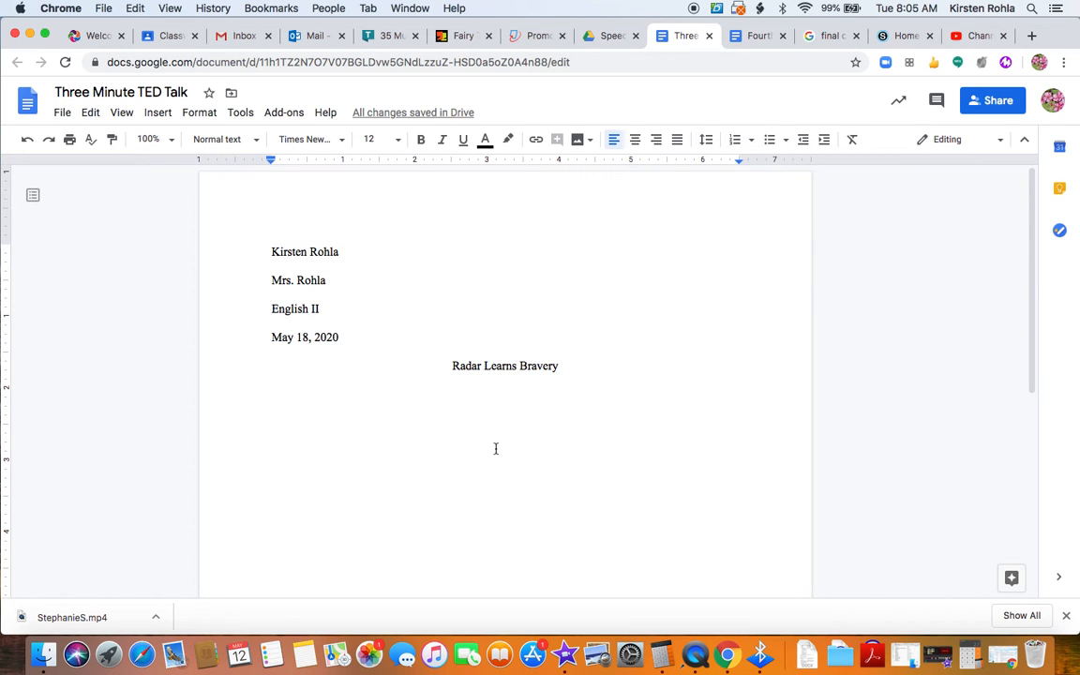
- Start a numbered list below the title with "Background" as its first main point
text(1.)
text(Back)
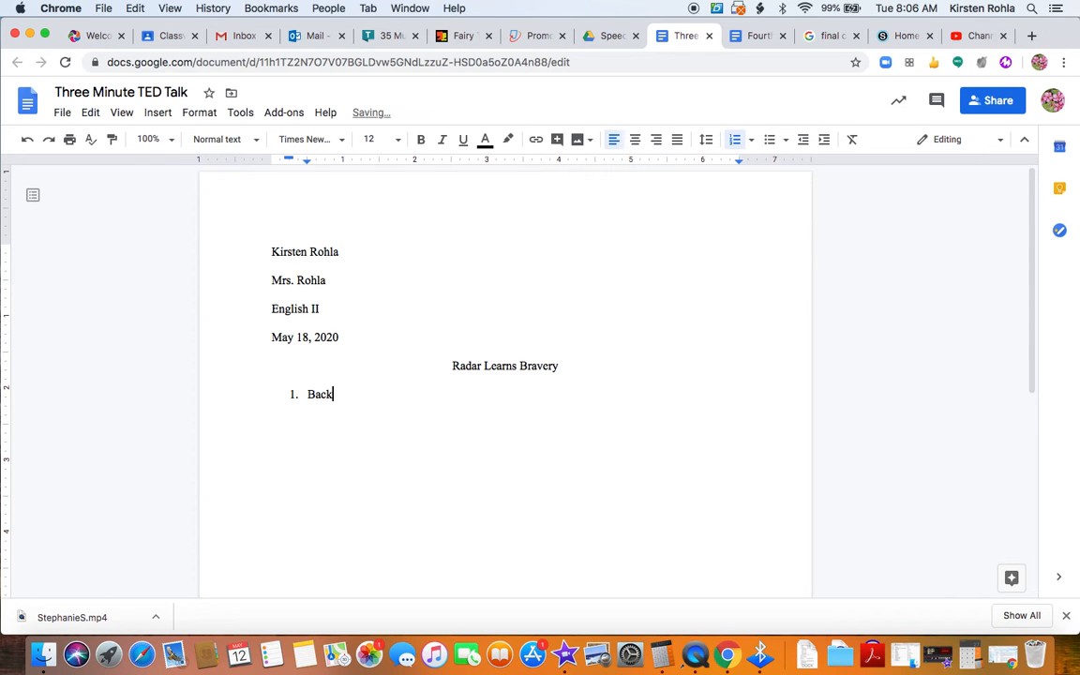
text(ground)
- Add lettered sub-items "Adoption", "Socialization" and "Previous ownership" under the Background point
key(Return)
key(Tab)
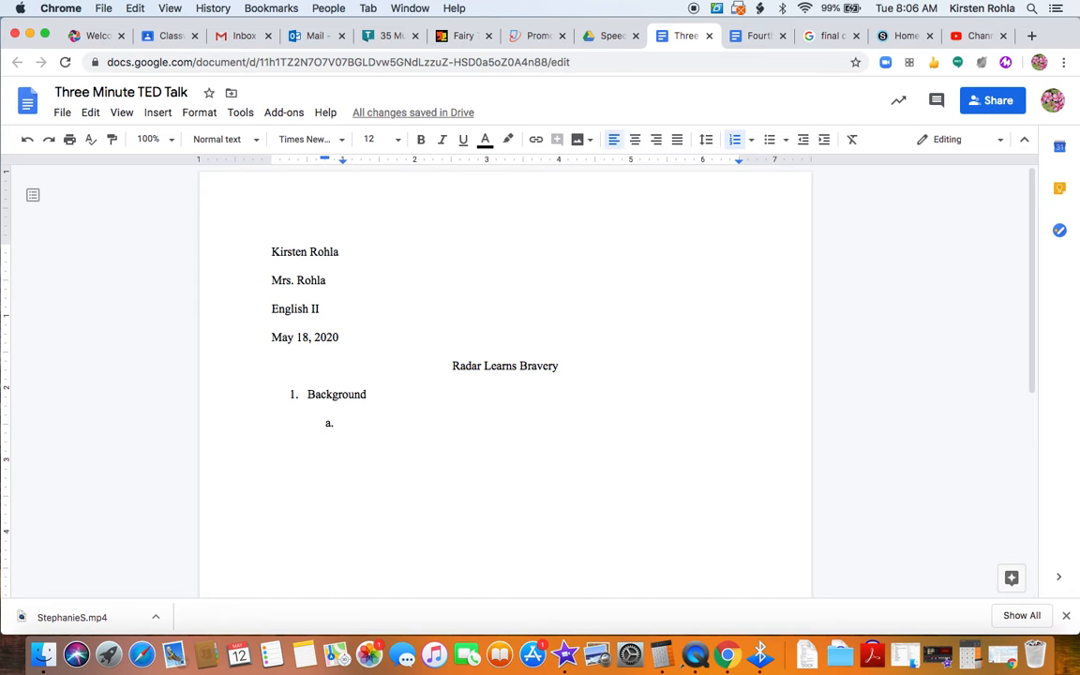
text(A)
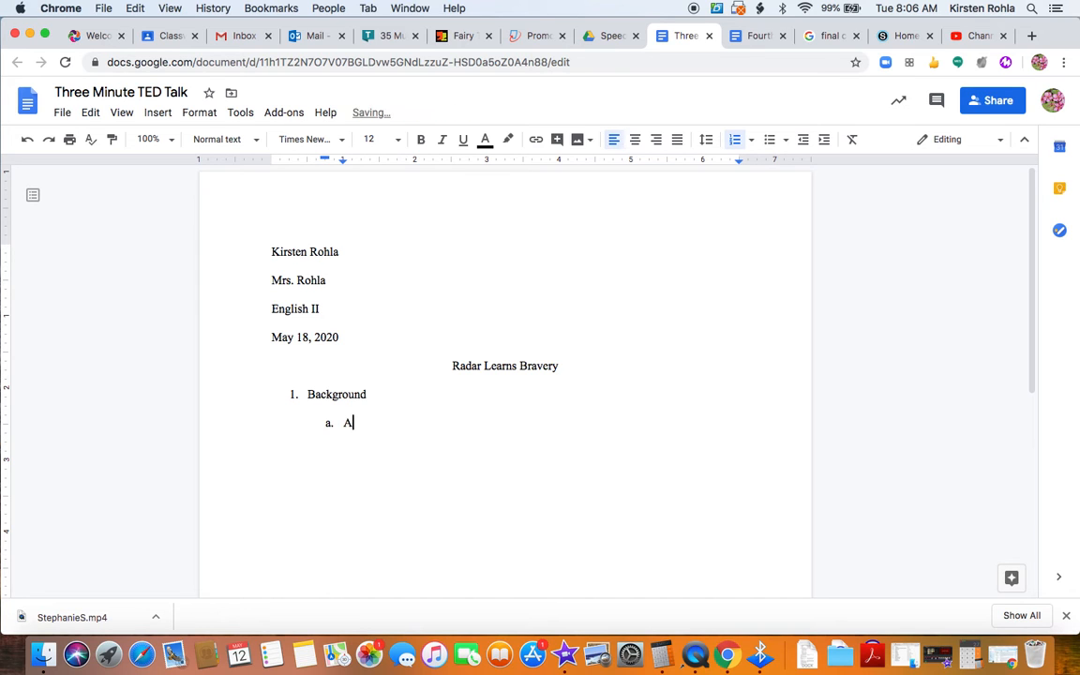
text(doption)
key(Return)
text(Socialization)
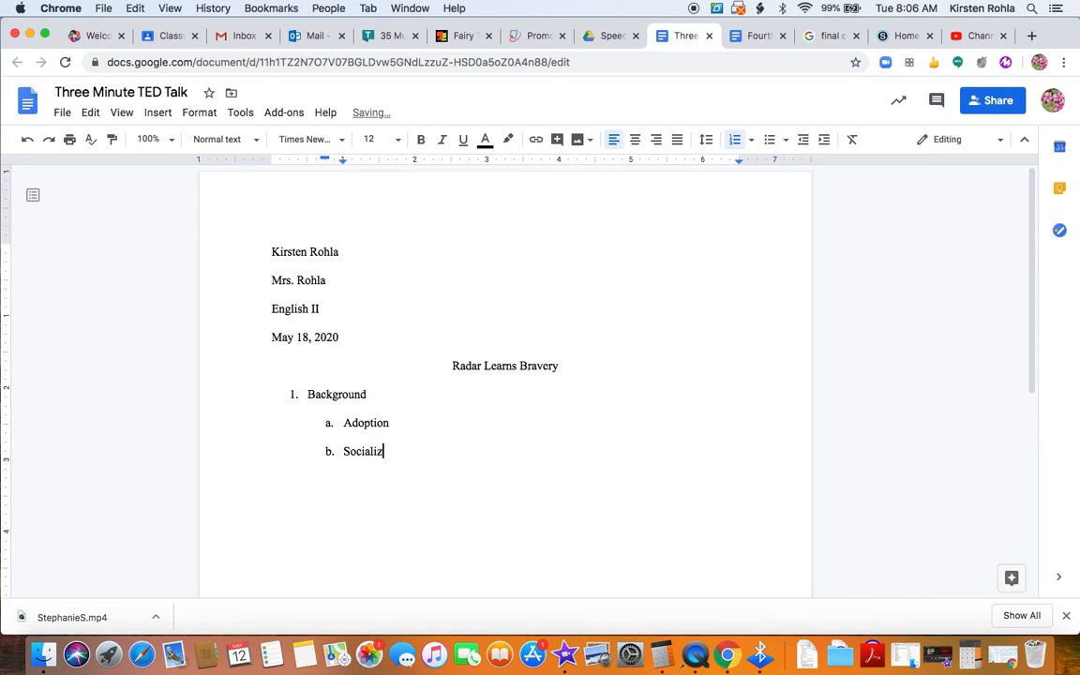
key(Return)
text(Previous ownership)
- Add "Fearful Examples" as the second main point of the outline
key(Return)
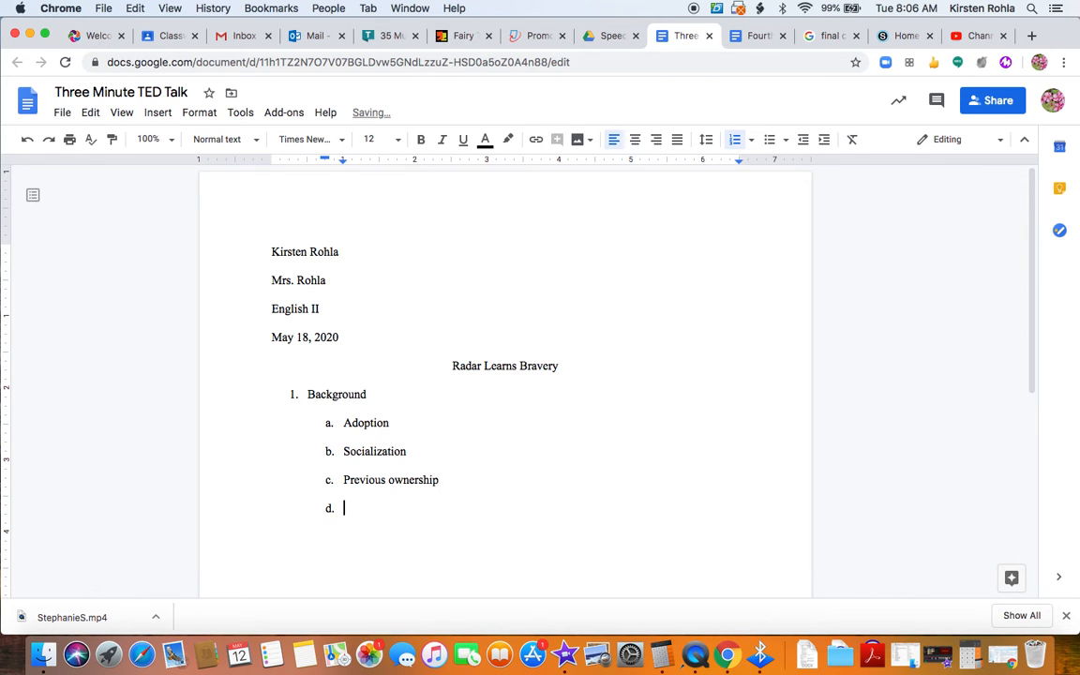
key(shift+Tab)
scroll(408, 491, down, 2)
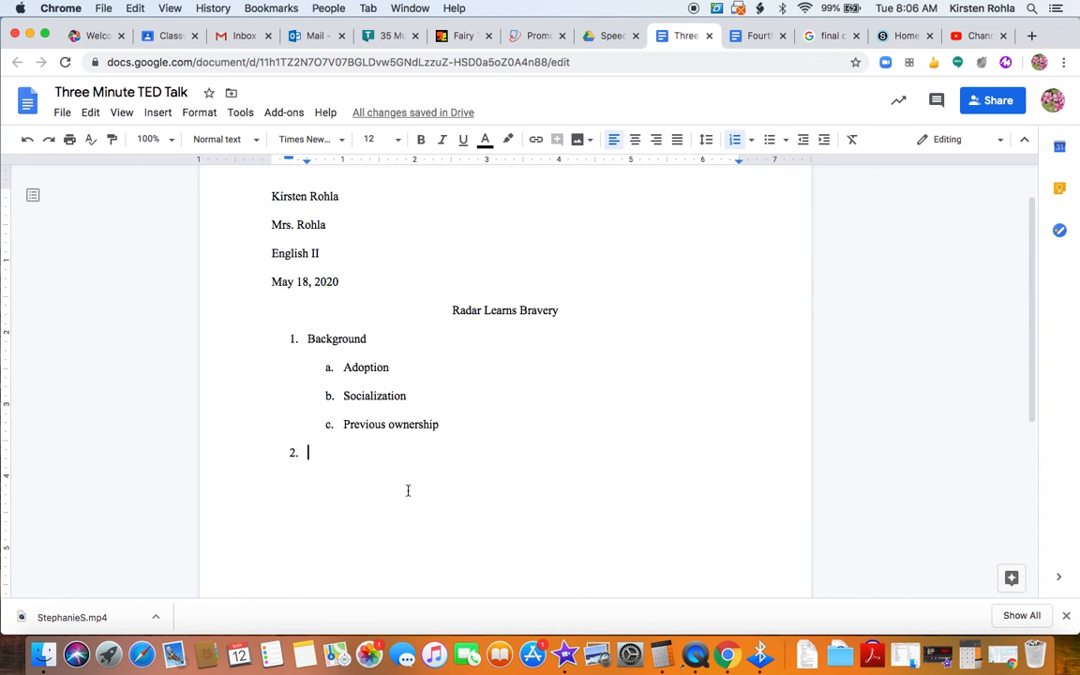
text(Fe)
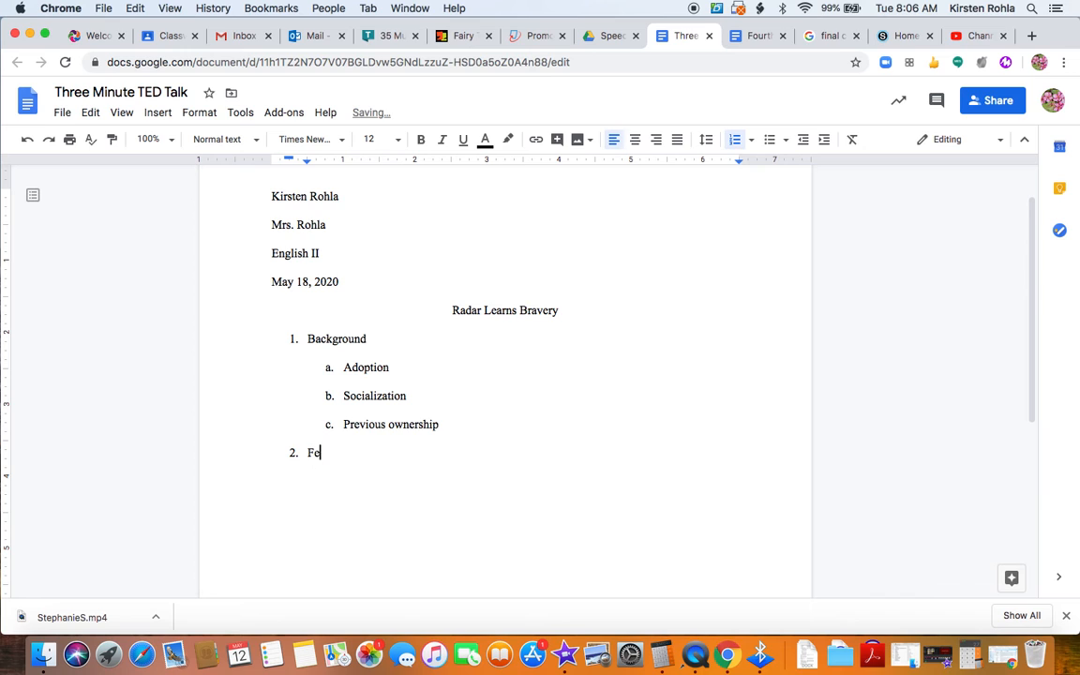
text(arful Ex)
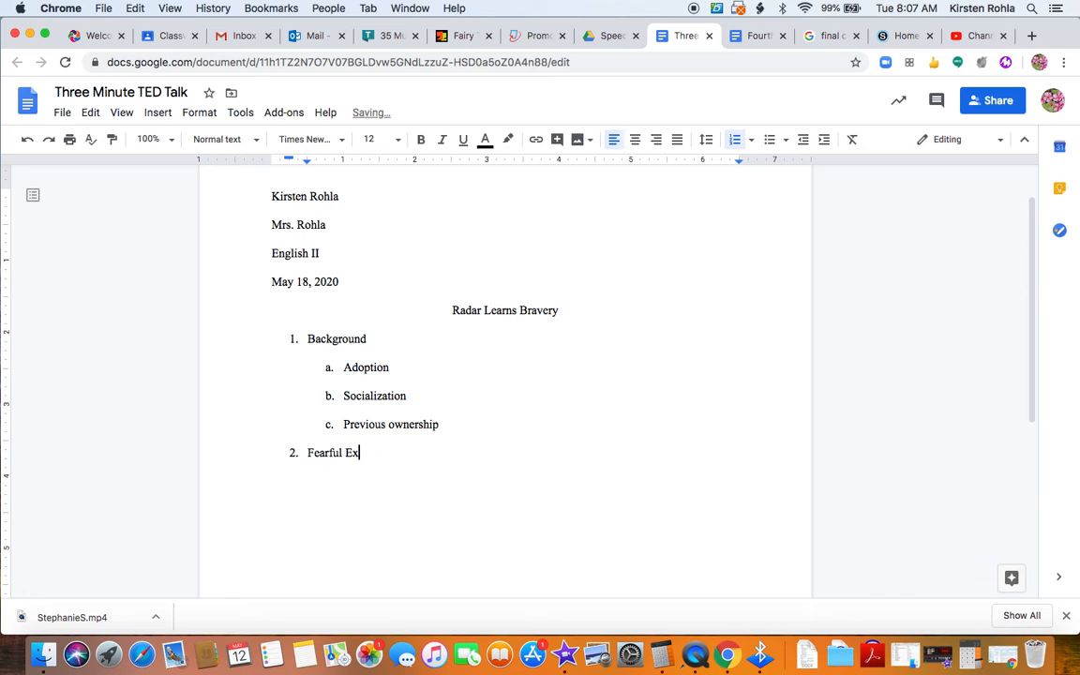
text(amples)
- Add lettered sub-items "Door smudge", "Empty Box" and "Leaves Blowing" under Fearful Examples
key(Return)
key(Tab)
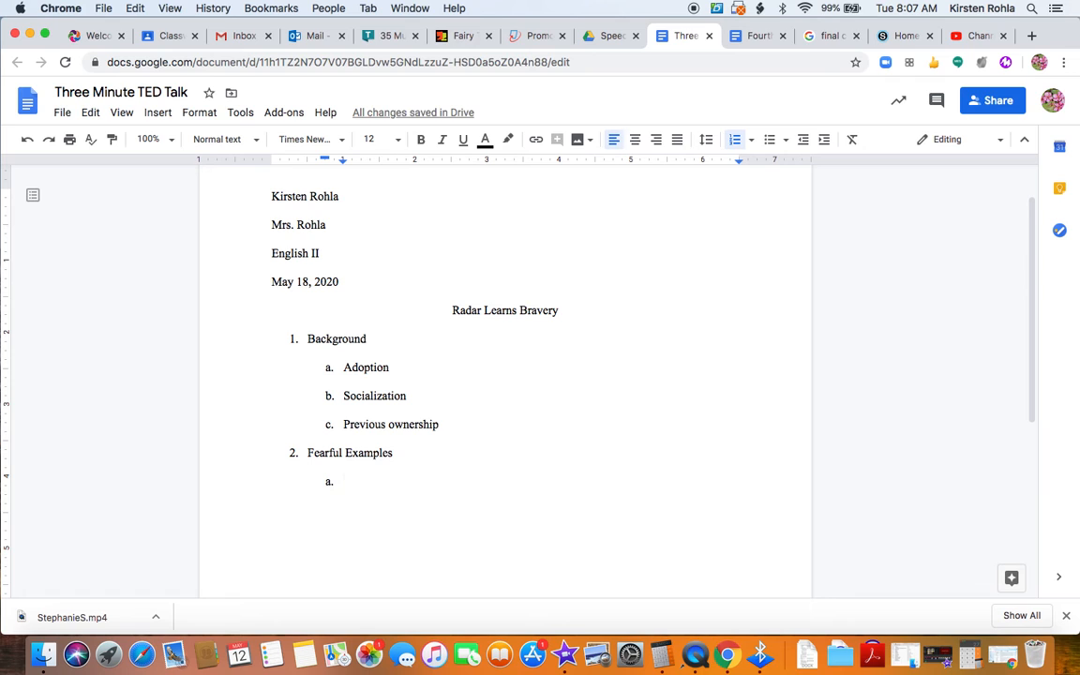
text(Door smudge)
key(Return)
text(Empl)
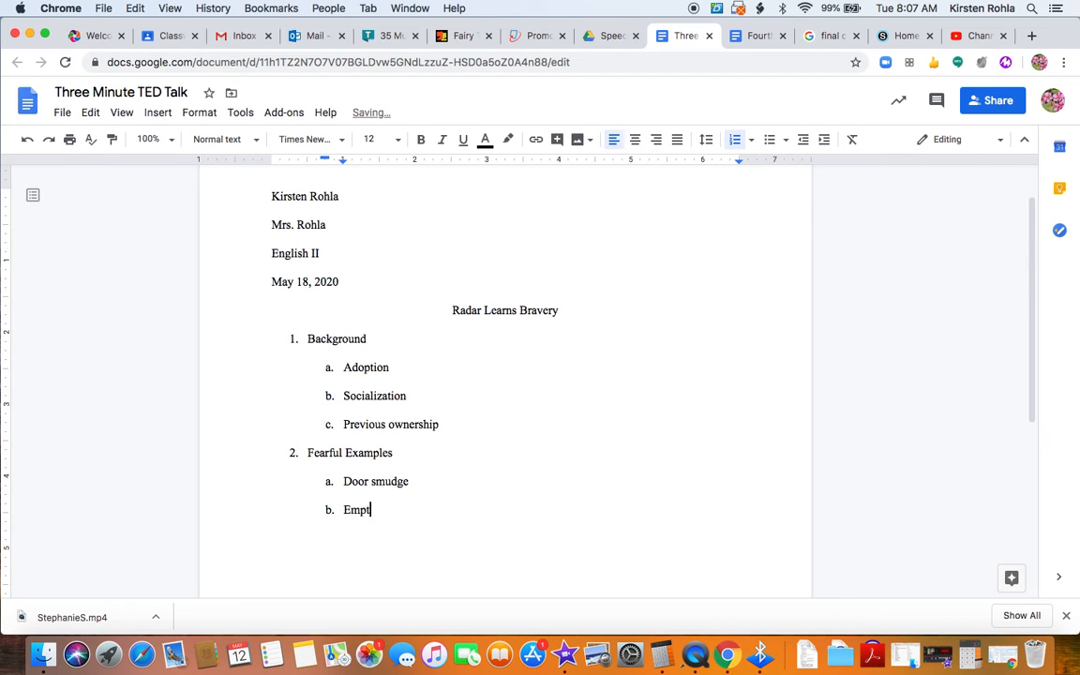
text(y Box)
key(Return)
text(Leaves Blowing)
- Add "Overcoming fear" as the third main point of the outline
key(Return)
key(shift+Tab)
scroll(505, 375, down, 3)
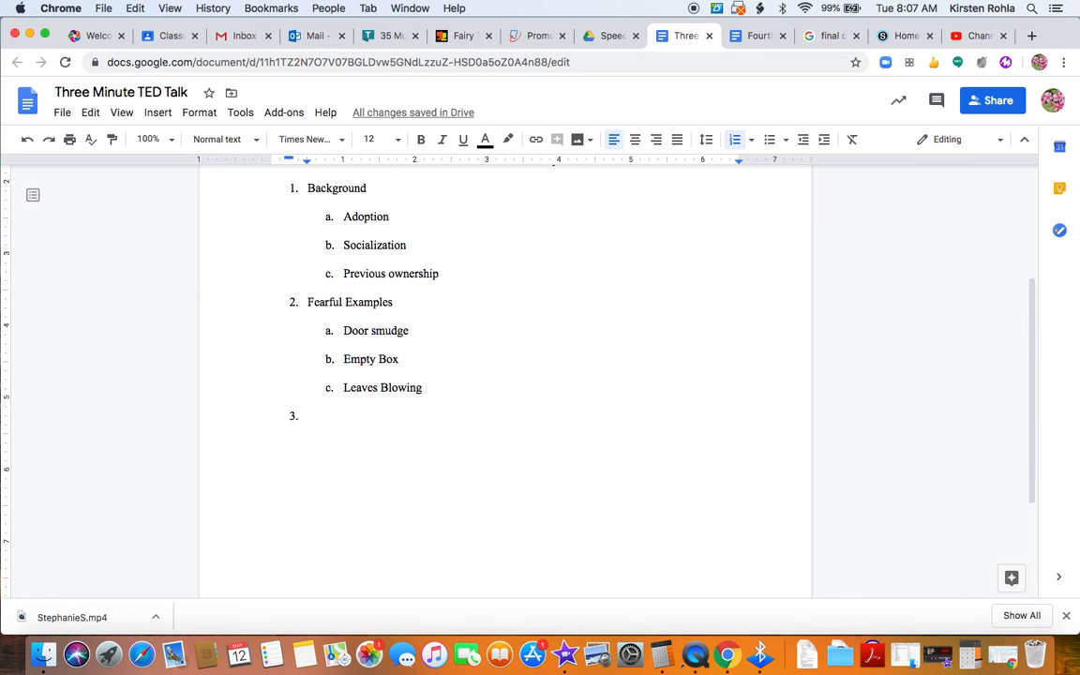
text(Overcoming fear)
- Add lettered sub-items "Encouraging tone" and "New experiences" under Overcoming fear
key(Return)
key(Tab)
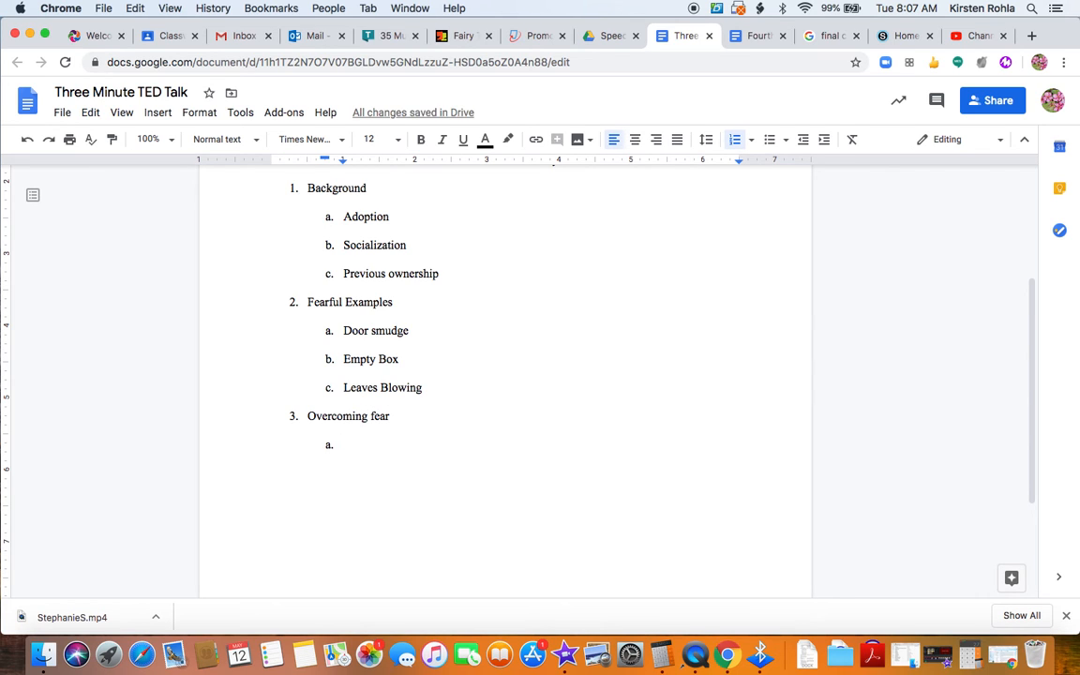
text(Encouragin)
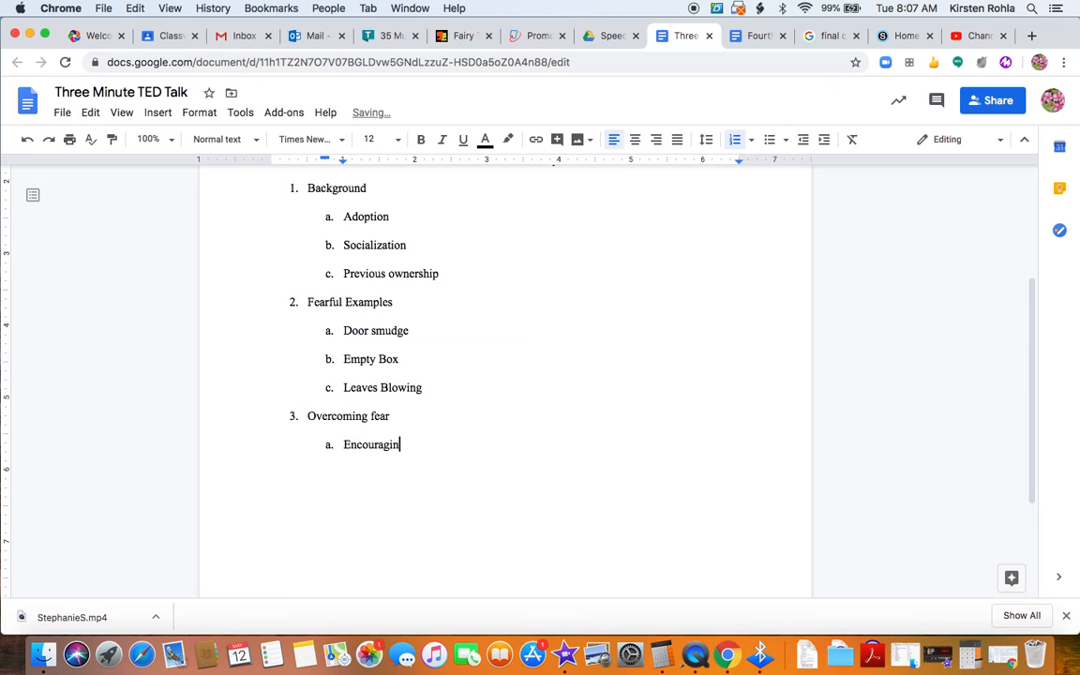
text(g ton)
text(e)
key(Return)
text(New experiences)
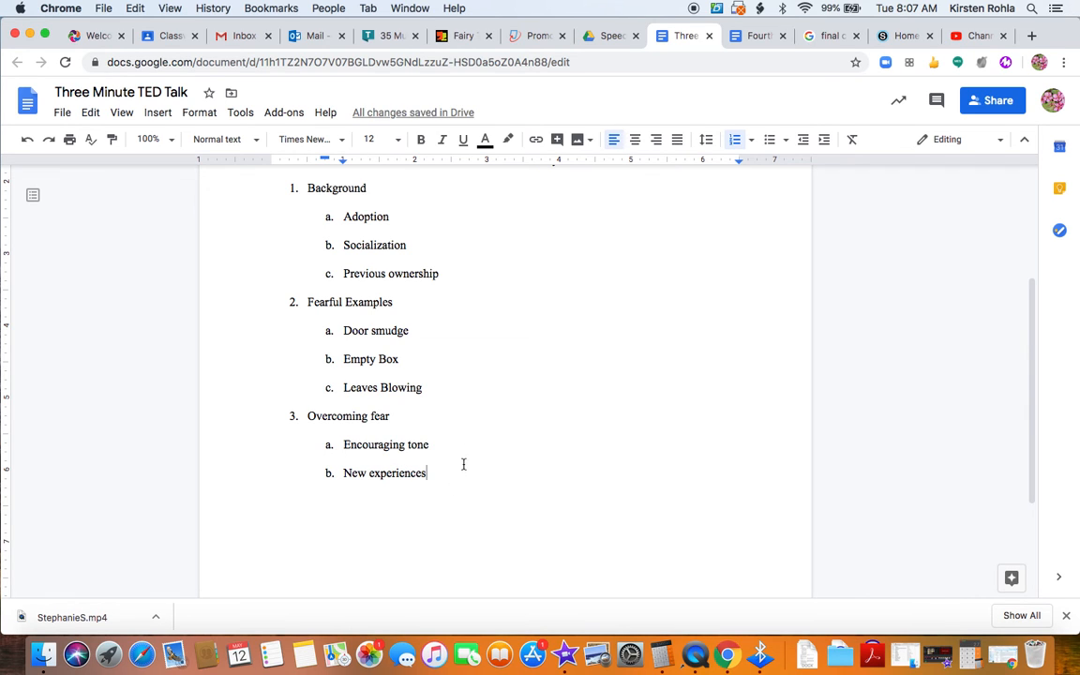
scroll(464, 464, up, 1)
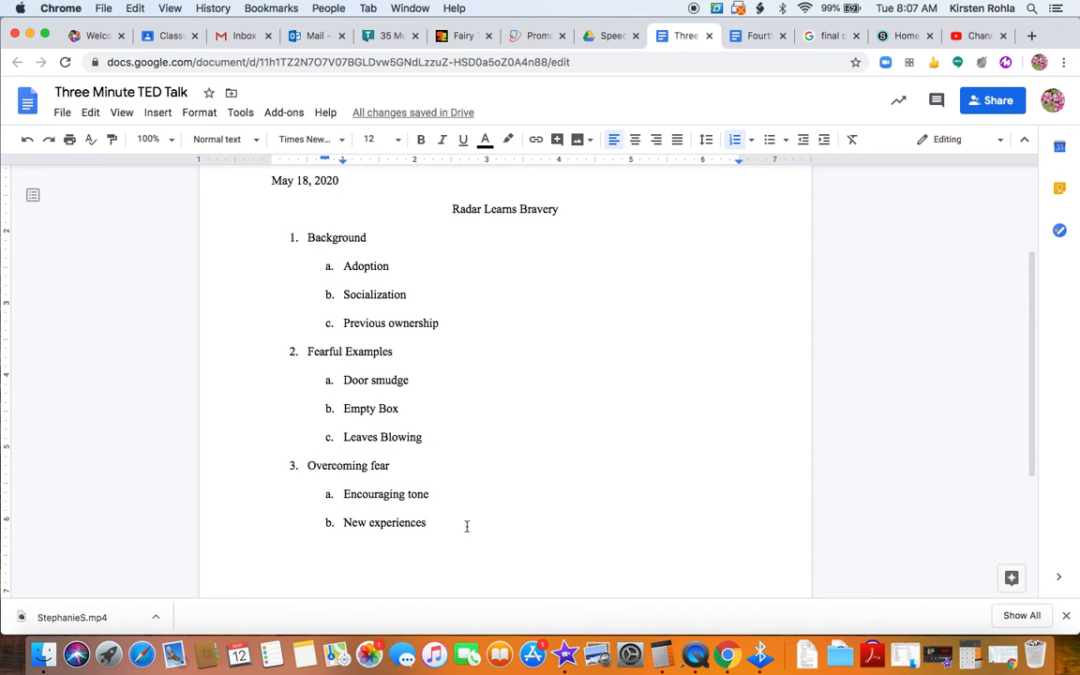
scroll(468, 526, up, 2)
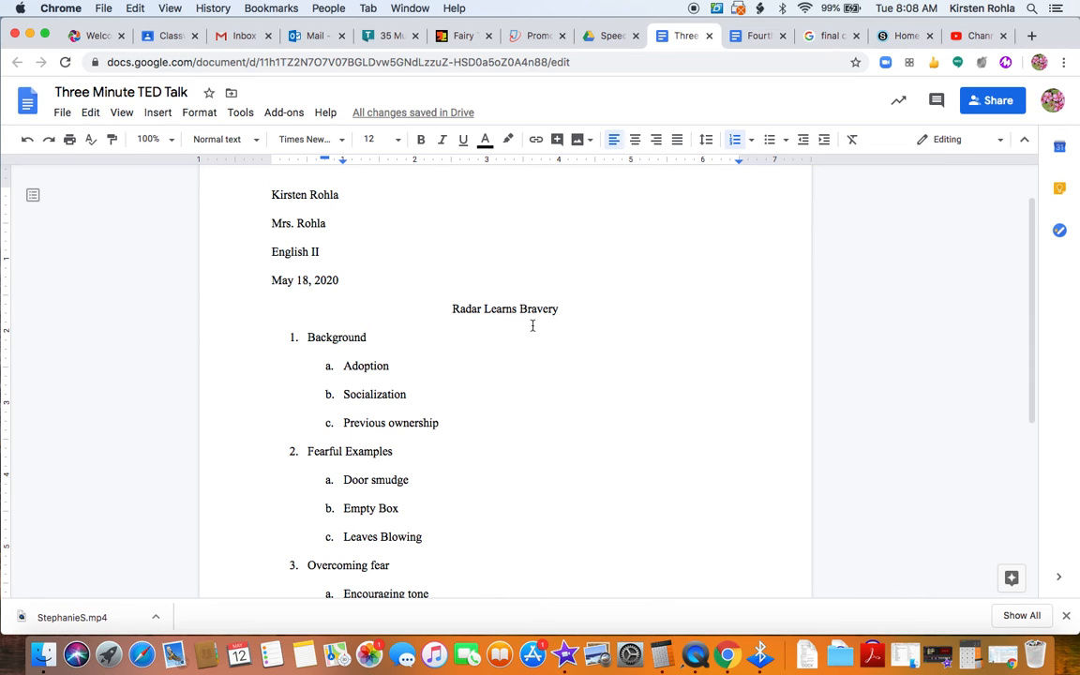
scroll(531, 325, down, 2)
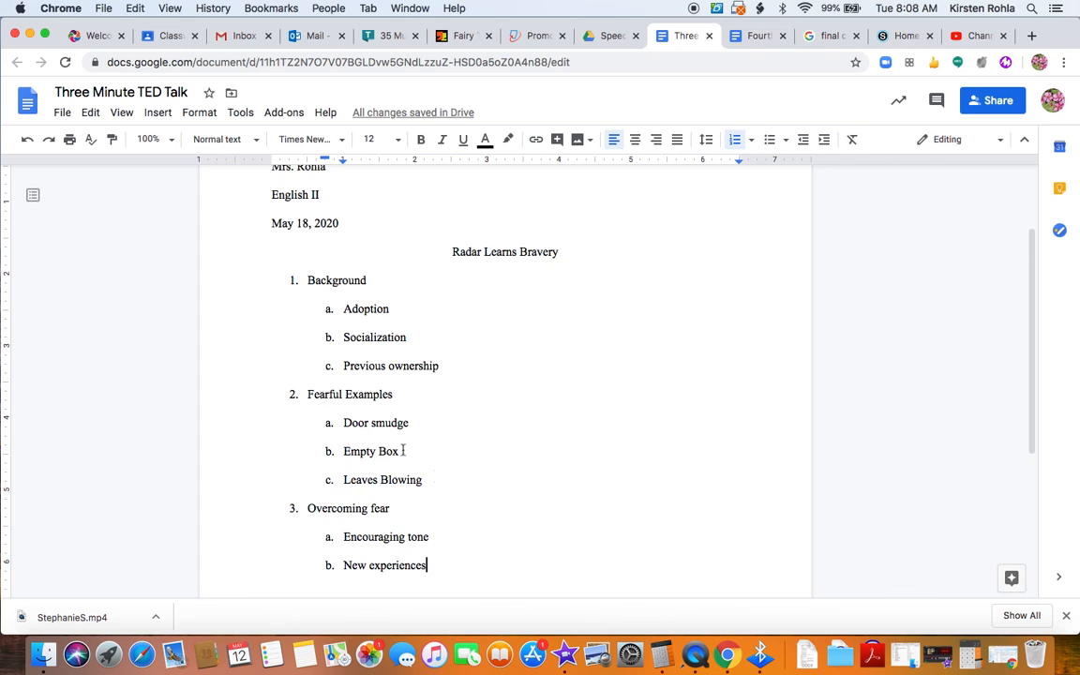
- Try adding placeholder main points "Sdfs" and "asdfasf" after New experiences, with an empty lettered sub-item under the first
scroll(446, 476, down, 4)
key(Return)
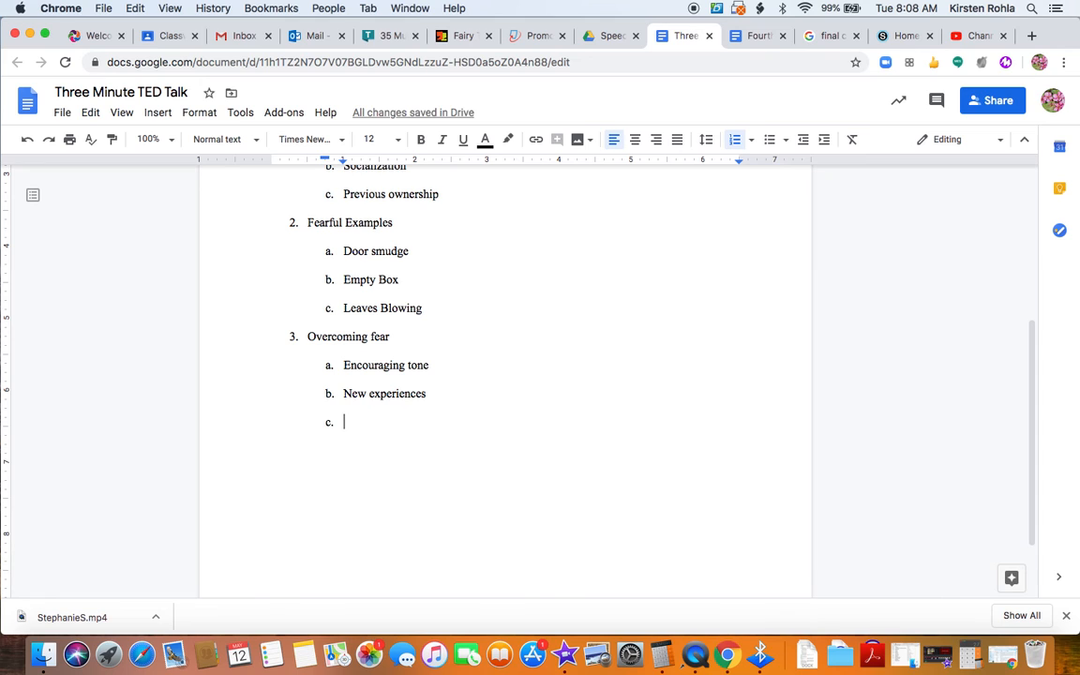
key(shift+Tab)
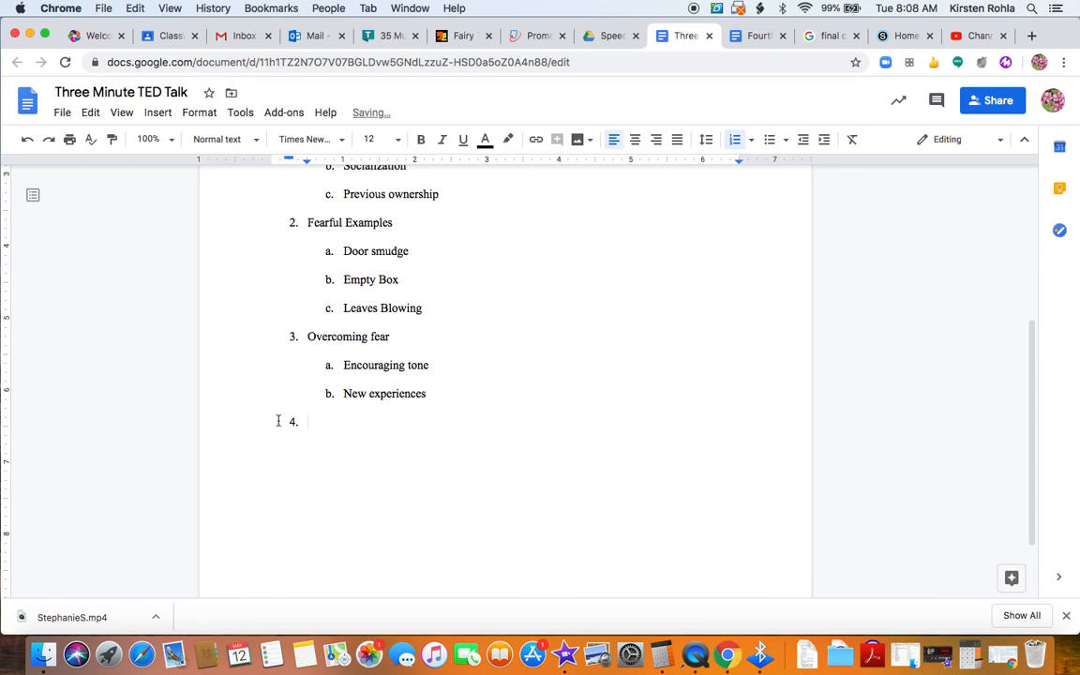
text(sdfs)
key(Return)
text(asdfasf)
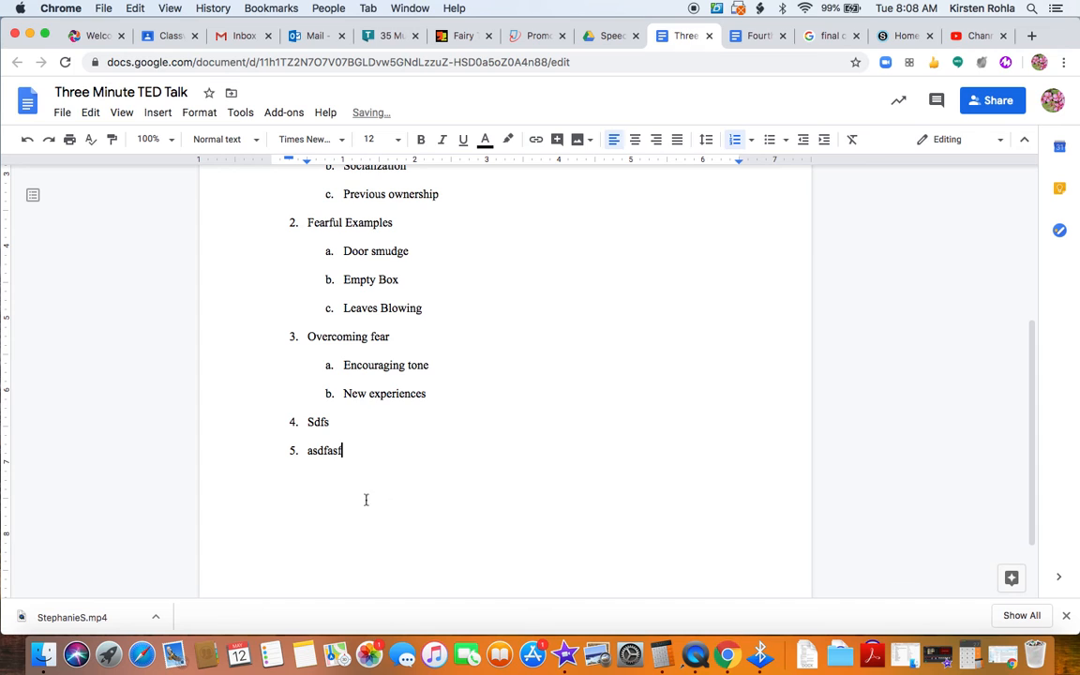
click(348, 418)
key(Return)
key(Tab)
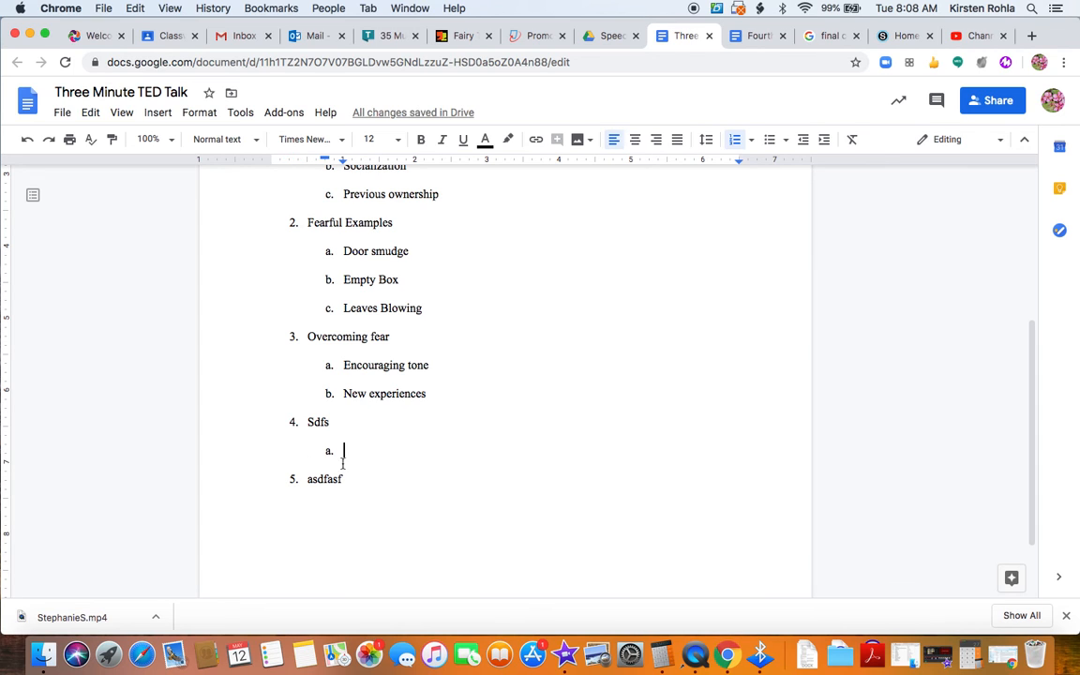
- Delete the placeholder main points and the leftover empty list item at the end of the outline
drag(346, 477, 274, 423)
key(BackSpace)
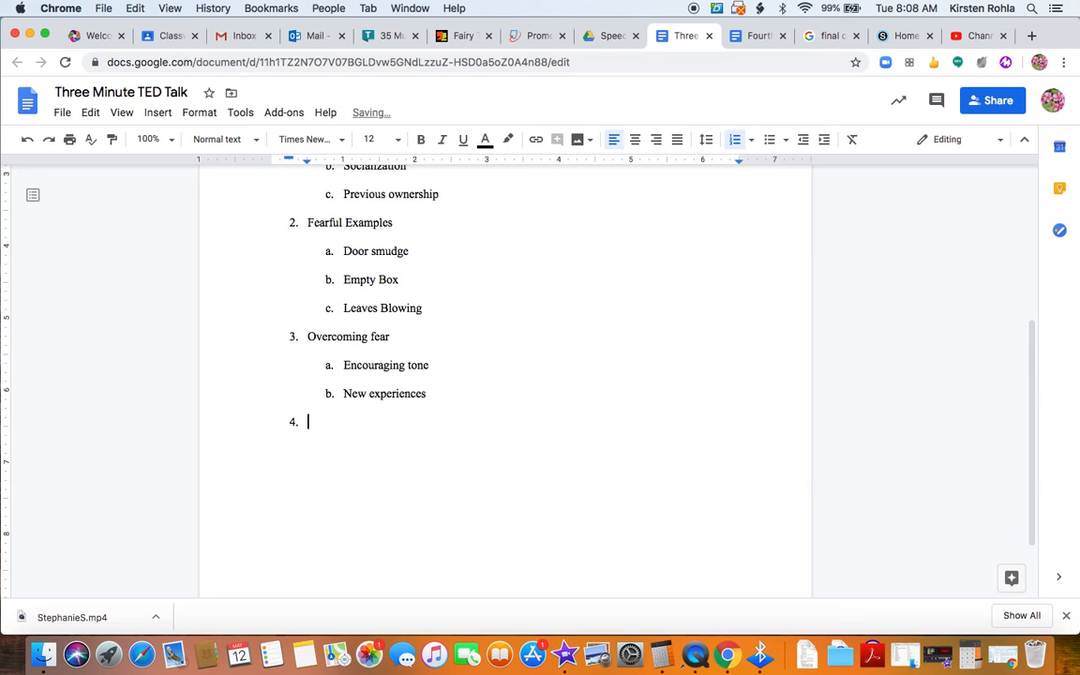
key(BackSpace)
key(BackSpace)
key(BackSpace)
- Make the outline's main-point numbers and its sub-item letters bold
scroll(289, 422, up, 3)
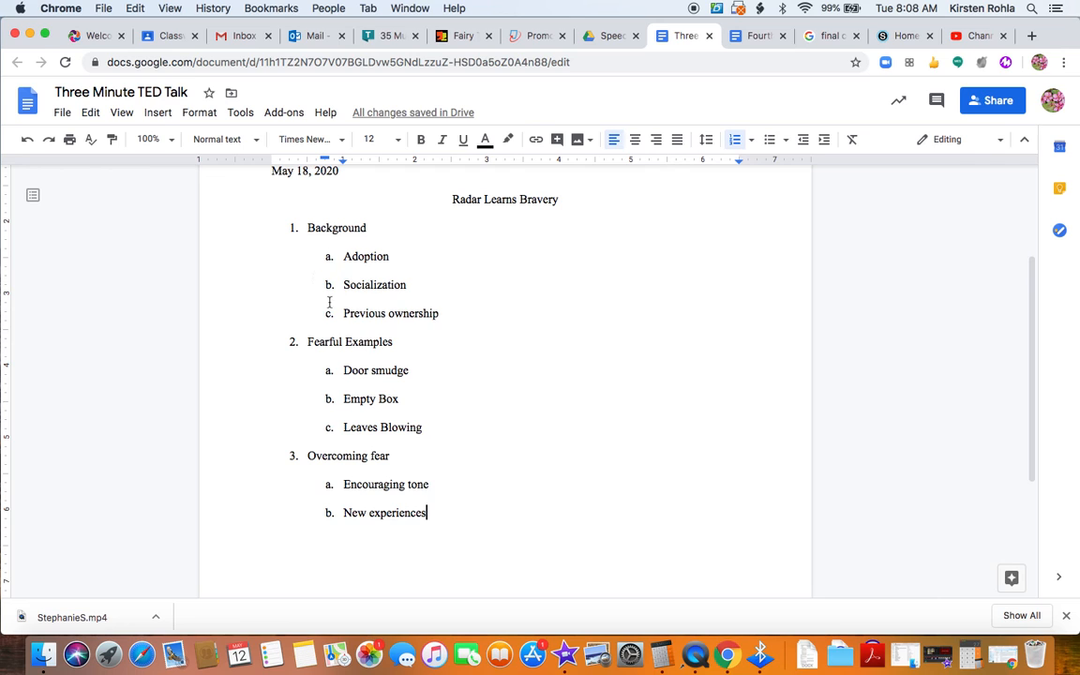
click(292, 229)
key(super+b)
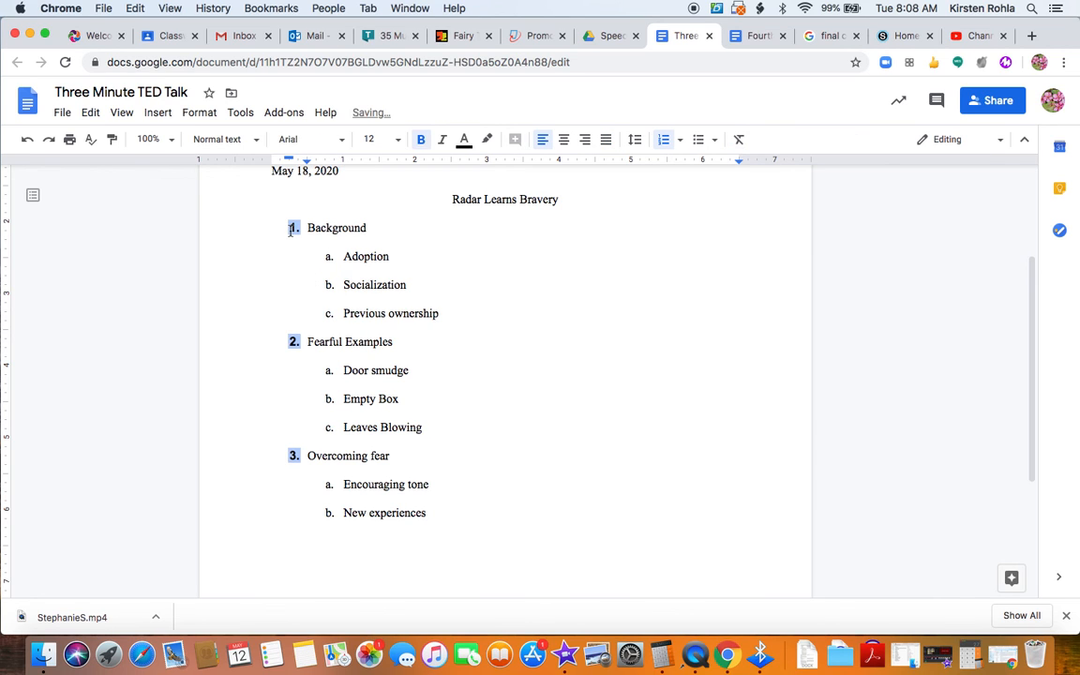
click(328, 257)
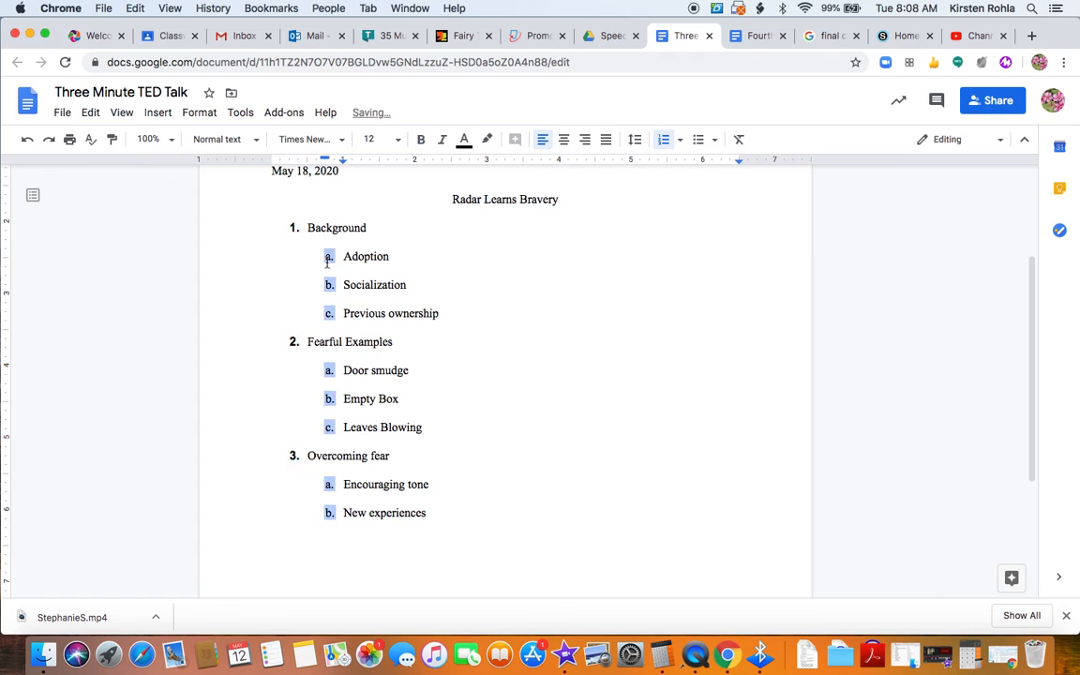
key(super+b)
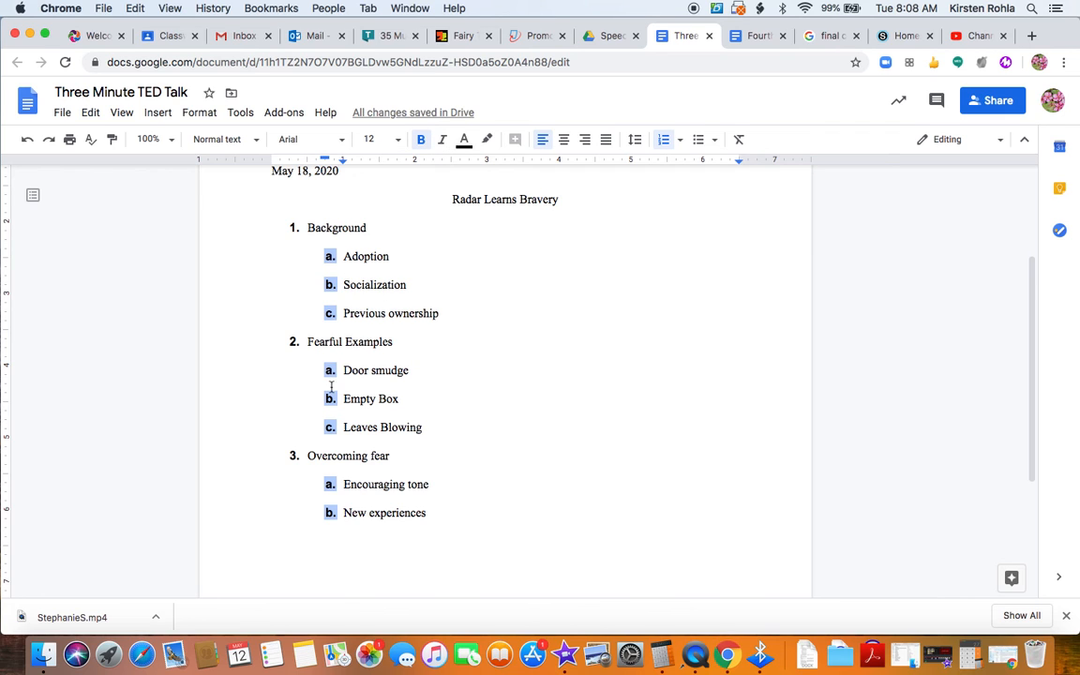
- Set the font of the sub-item letters and the main-point numbers to Times New Roman
click(343, 140)
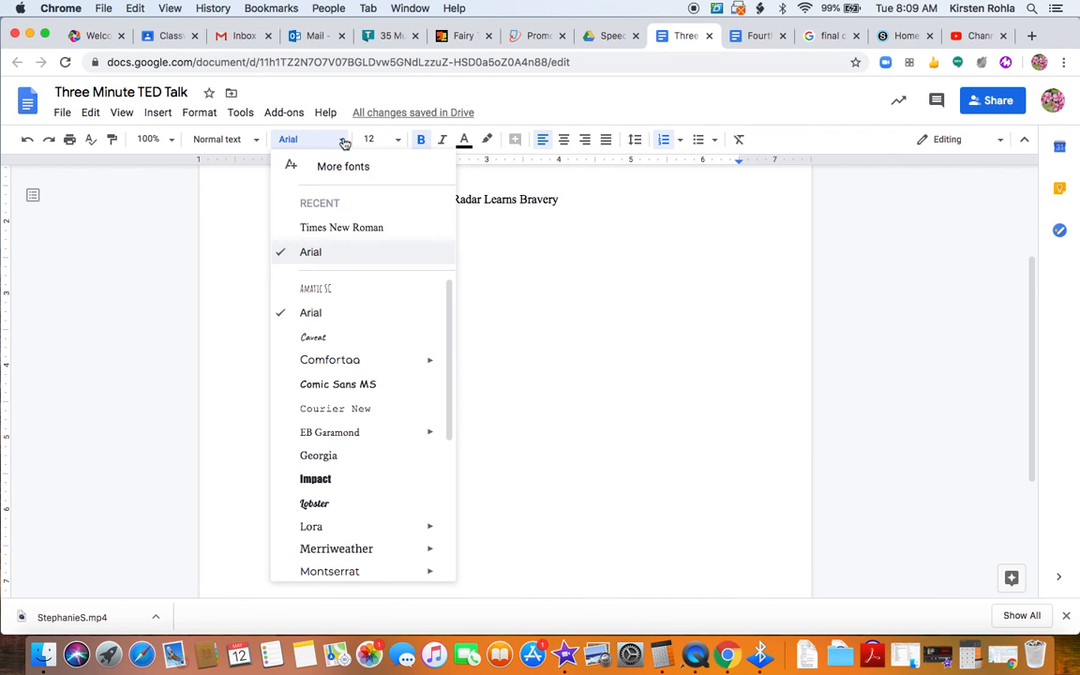
click(340, 229)
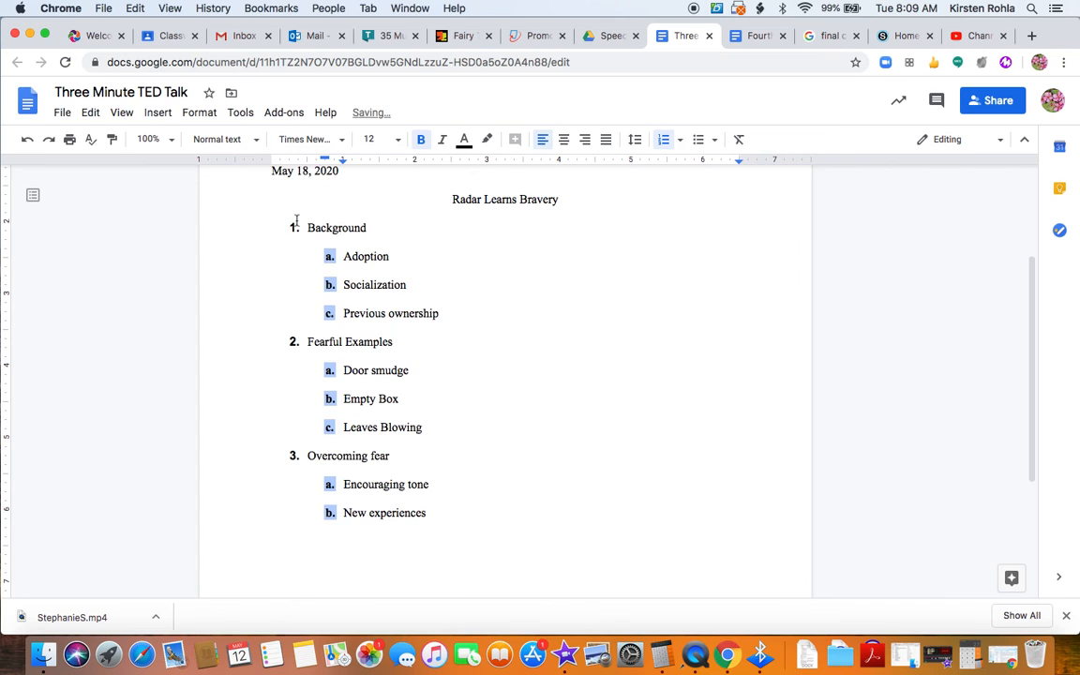
click(293, 227)
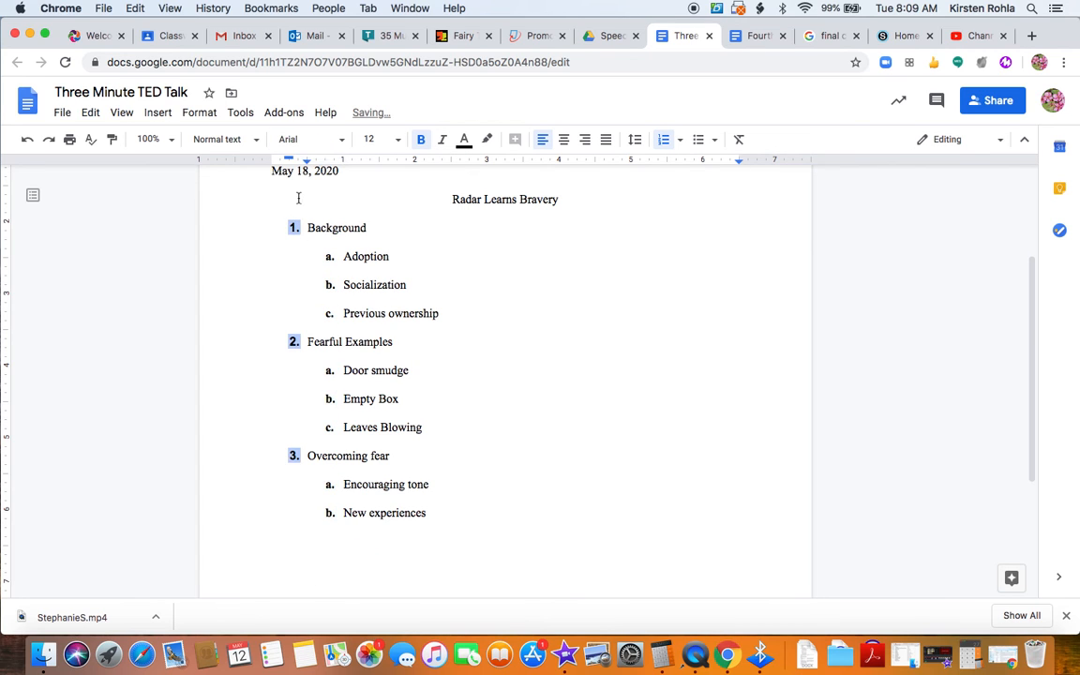
click(340, 142)
click(325, 229)
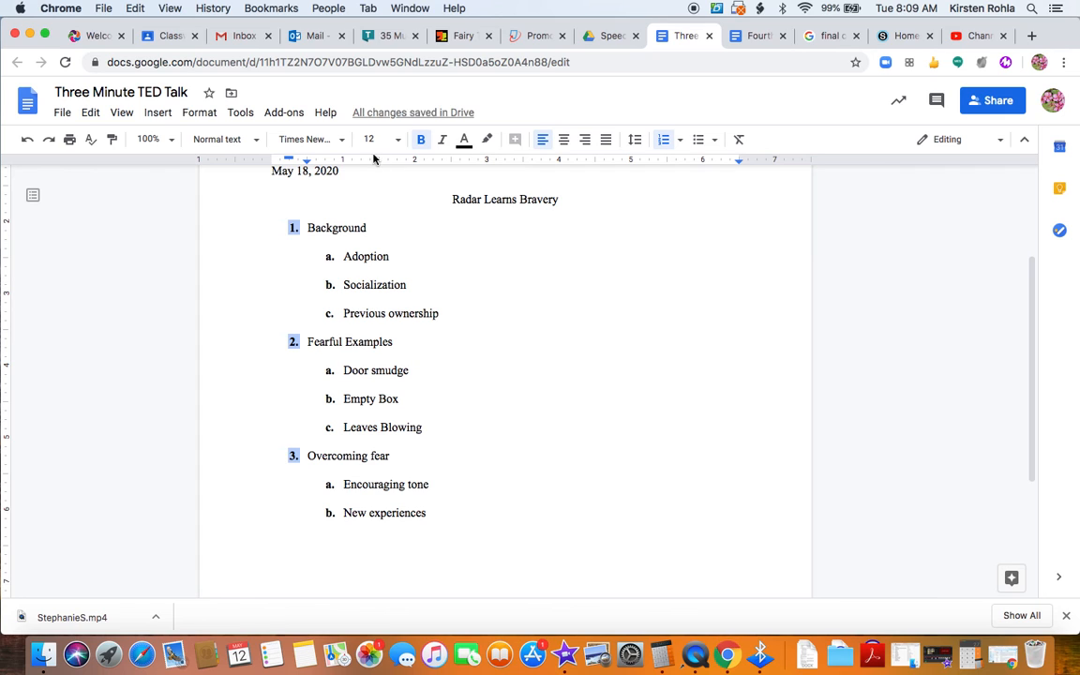
click(634, 143)
click(633, 144)
scroll(564, 342, up, 3)
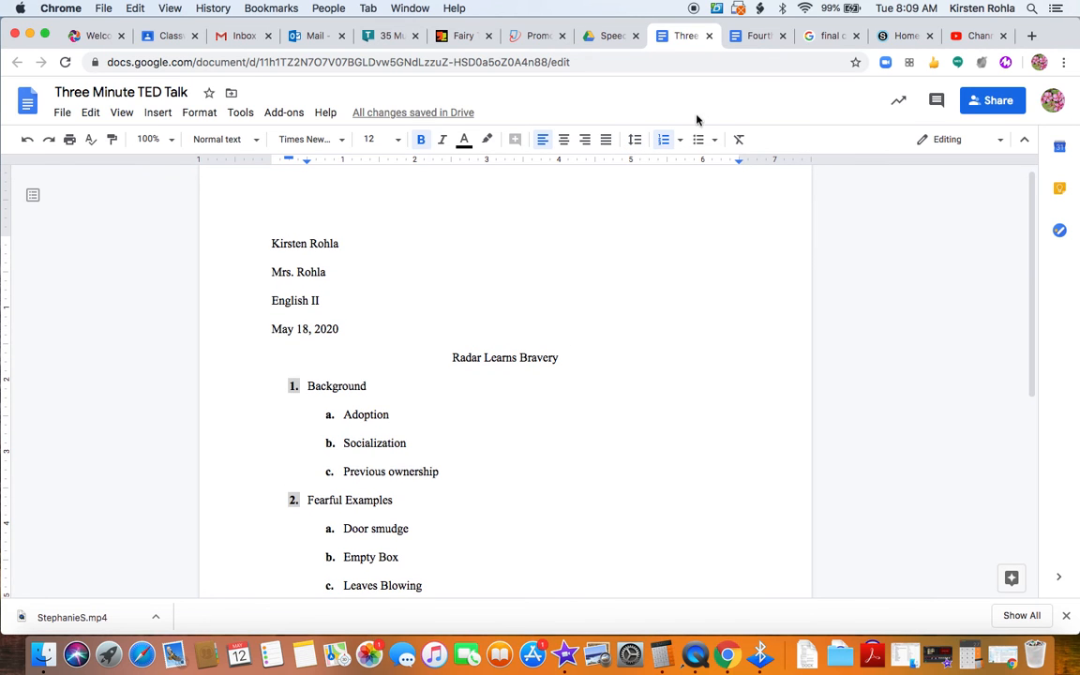